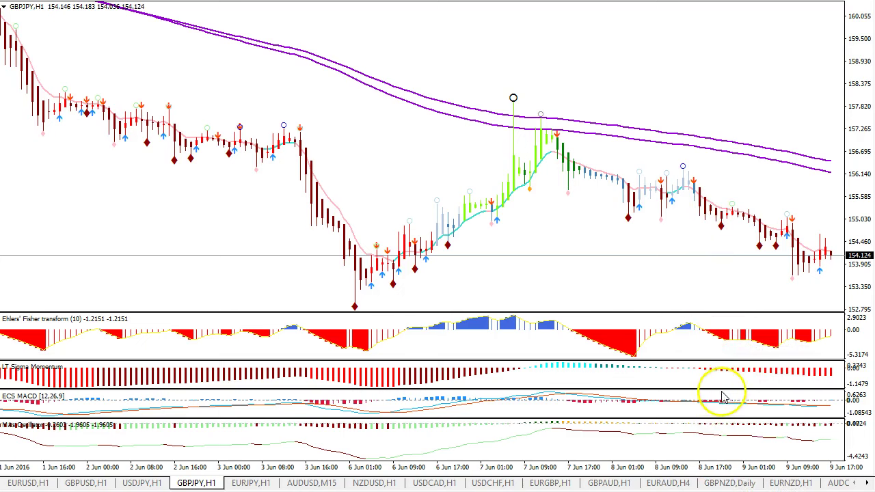
- Enlarge the LT Sigma Momentum pane over the ECS MACD pane on the GBPJPY chart and switch the chart to M5
drag(721, 388, 719, 413)
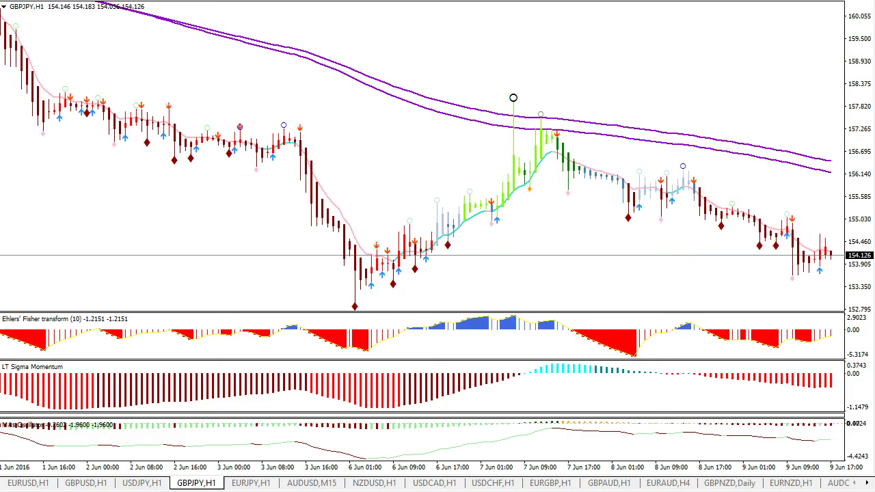
click(666, 0)
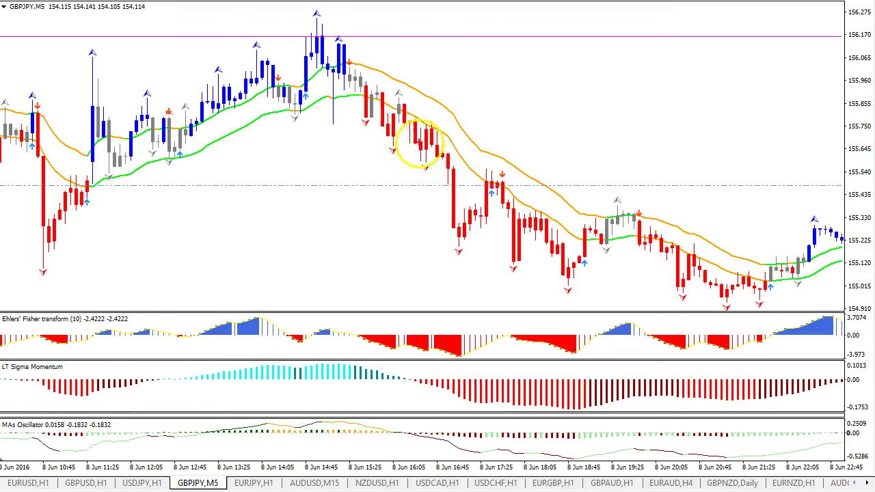
- Circle the two pullbacks of the GBPJPY decline in red, label them 1 and 2, and add a downward arrow above the second
mouse_move(426, 121)
mouse_down()
mouse_move(425, 146)
mouse_move(429, 121)
mouse_up()
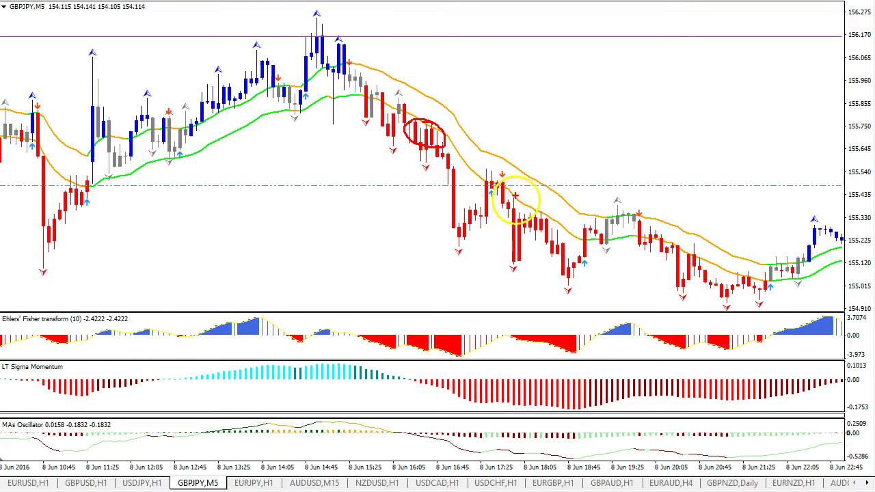
mouse_move(517, 183)
mouse_down()
mouse_move(497, 207)
mouse_move(519, 175)
mouse_up()
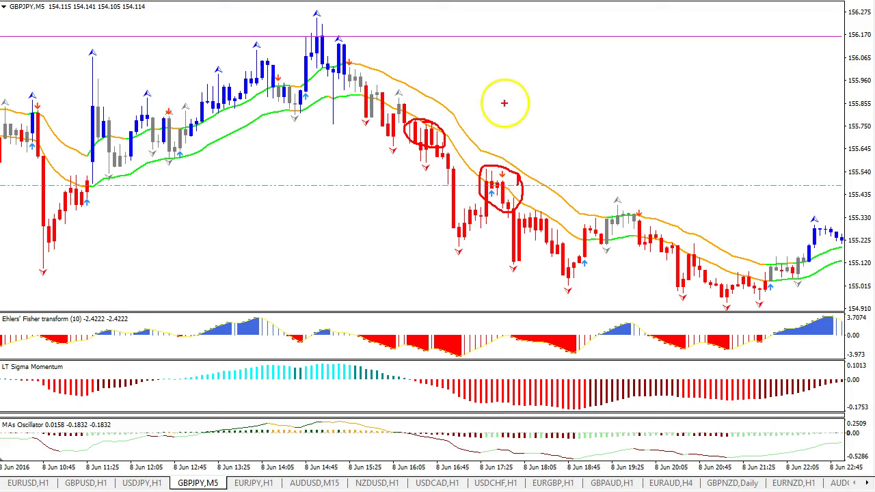
drag(504, 104, 491, 142)
drag(425, 76, 427, 100)
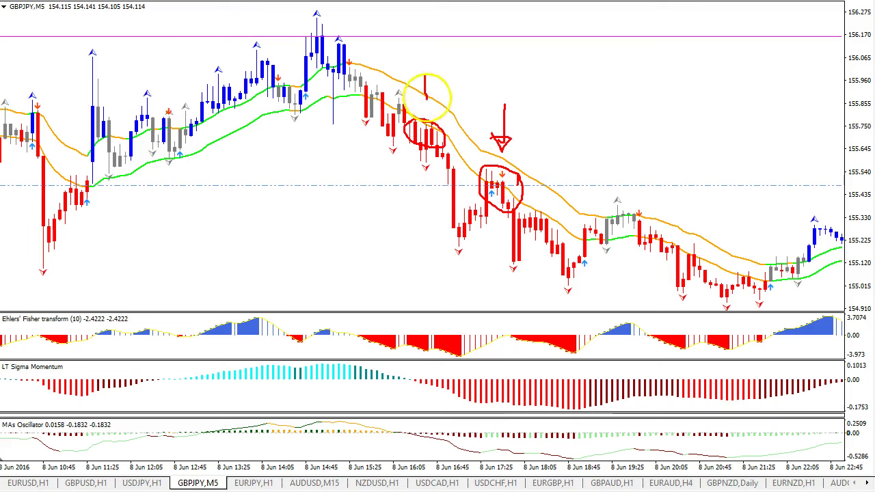
drag(529, 128, 547, 150)
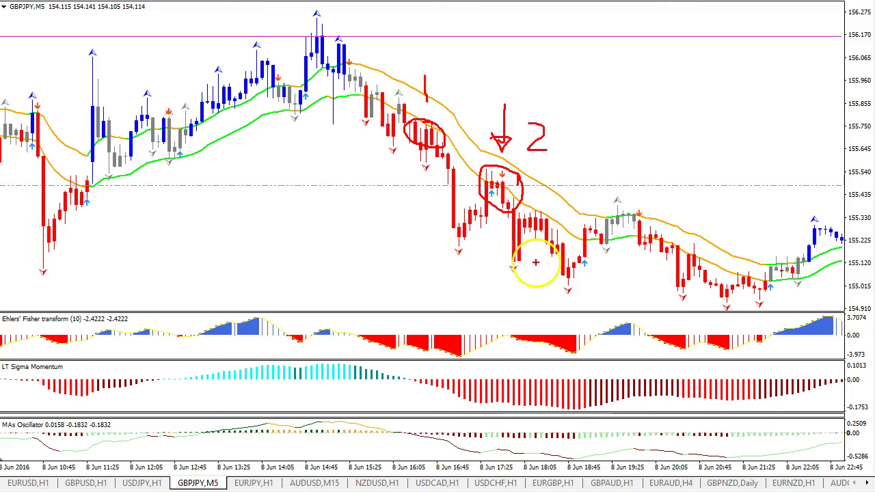
- Mark two candle spots, the line of falling lows and the indicator area below in blue, and clear all markings
drag(554, 240, 578, 269)
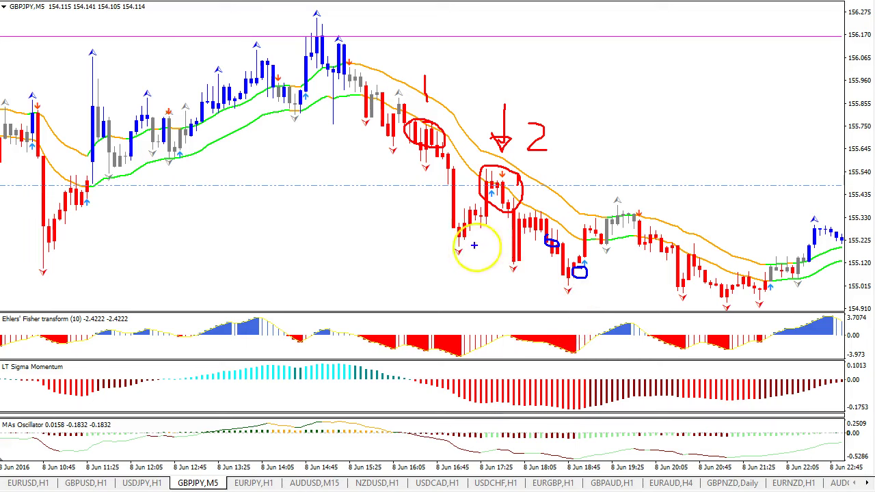
drag(452, 241, 595, 290)
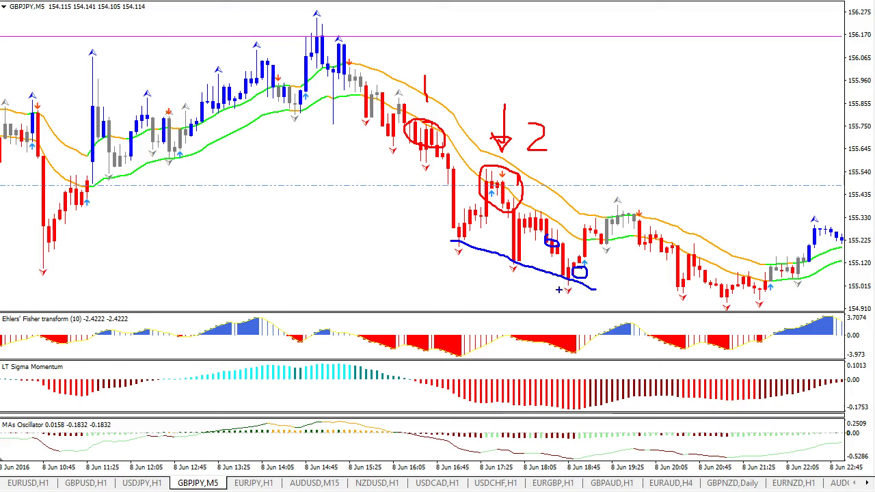
mouse_move(479, 318)
mouse_down()
mouse_move(517, 347)
mouse_move(496, 322)
mouse_up()
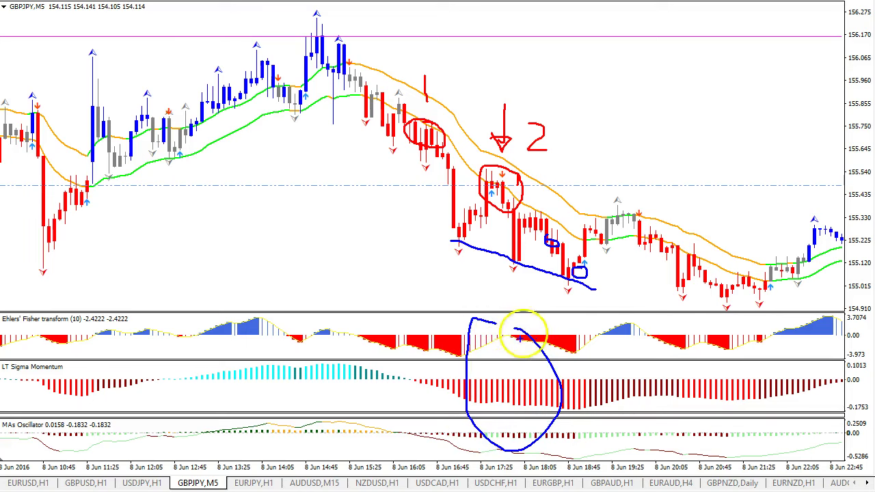
key(Escape)
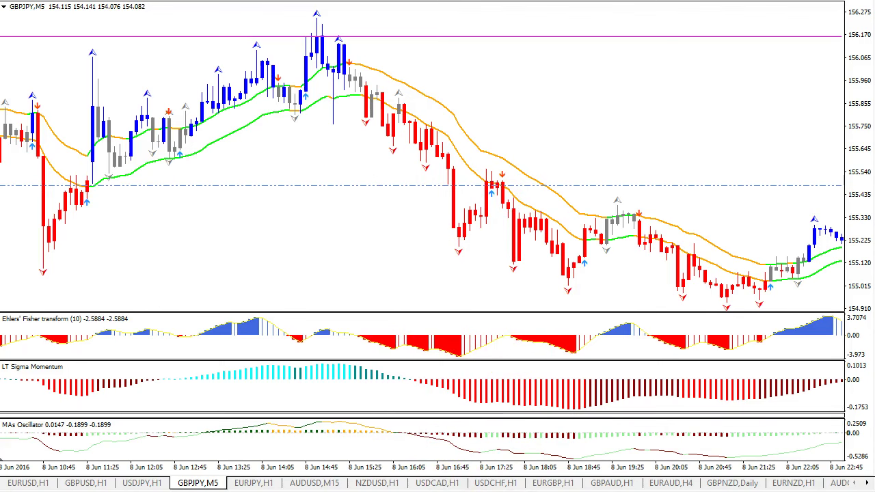
- Open the GBPAUD H1 chart, enlarge its candles and remove the blank margin after the last candle
click(610, 483)
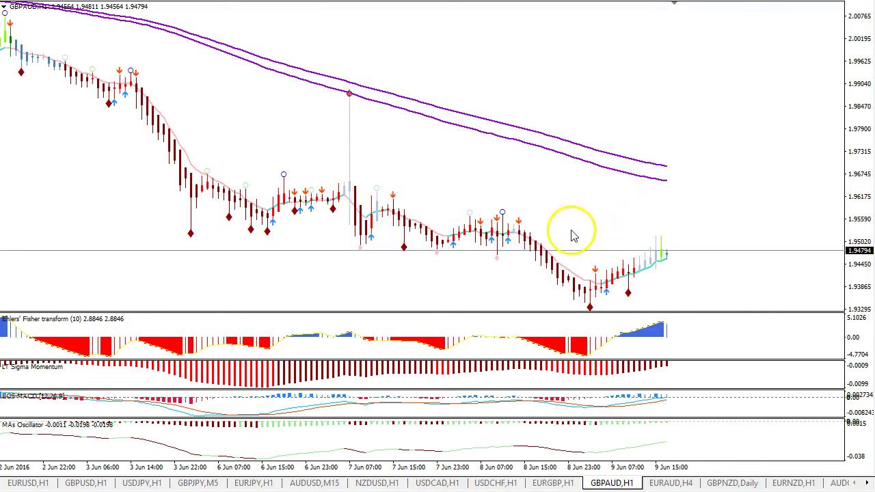
drag(540, 467, 527, 467)
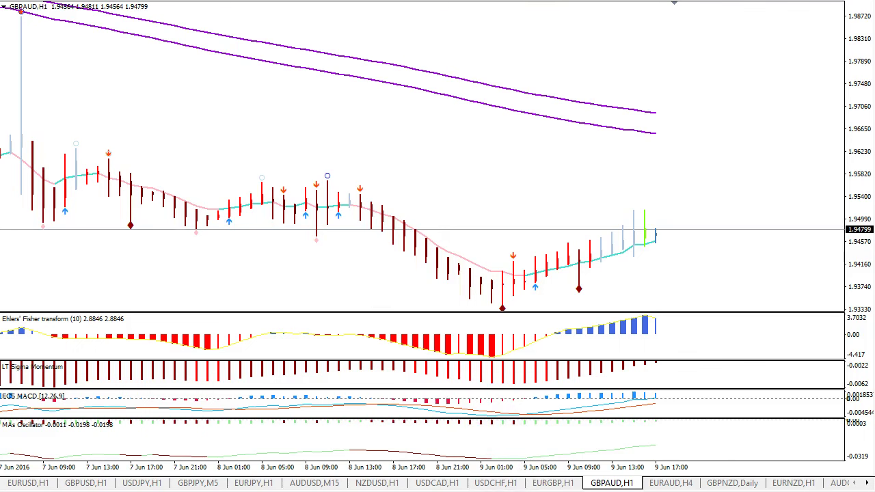
click(537, 0)
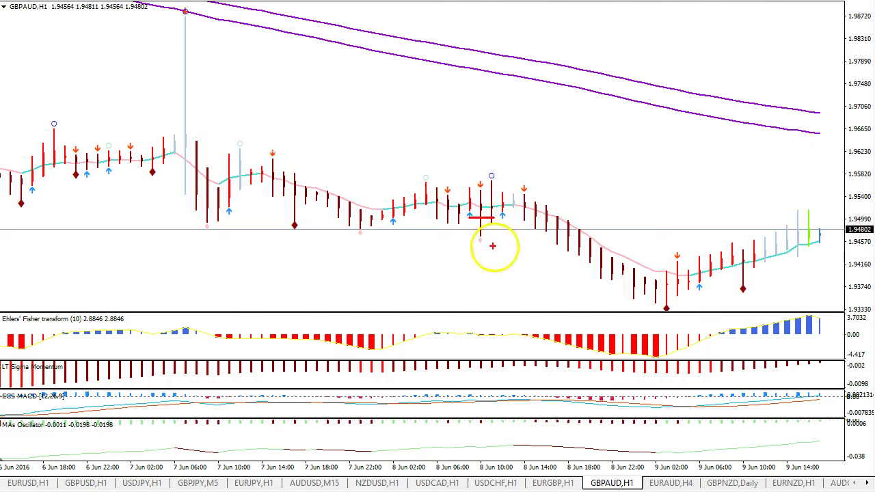
- Point out the signal candle near 8 Jun 10:00 with a red downward arrow and clear the markings
mouse_move(479, 145)
mouse_down()
mouse_move(478, 179)
mouse_move(487, 179)
mouse_up()
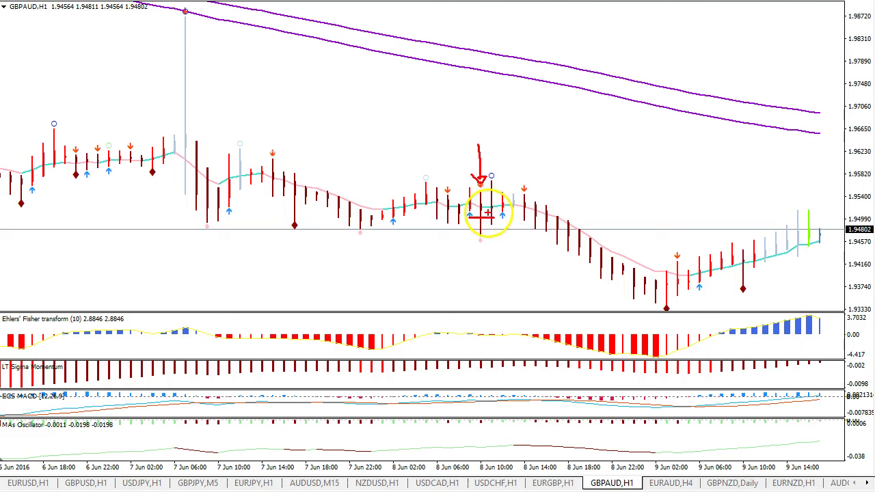
key(Escape)
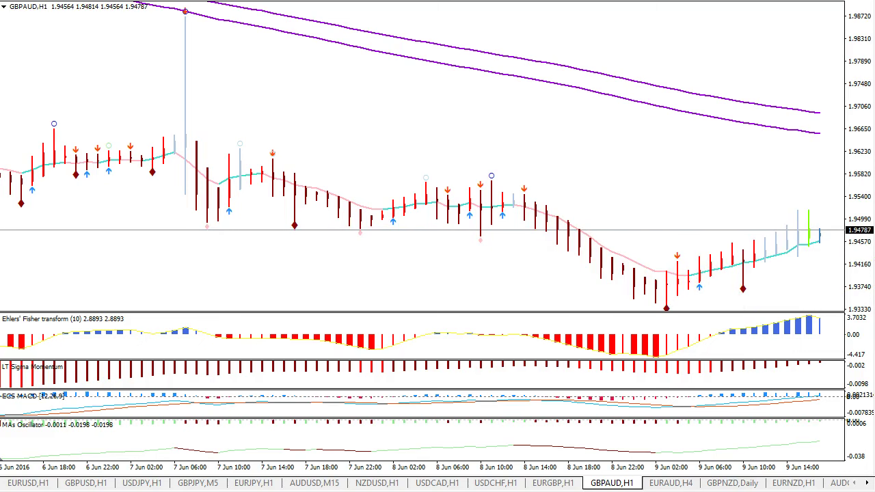
- Measure the GBPAUD decline between the 8 June signal candle and the candles below with the crosshair, and inspect a Heiken Ashi bar
middle_click(691, 281)
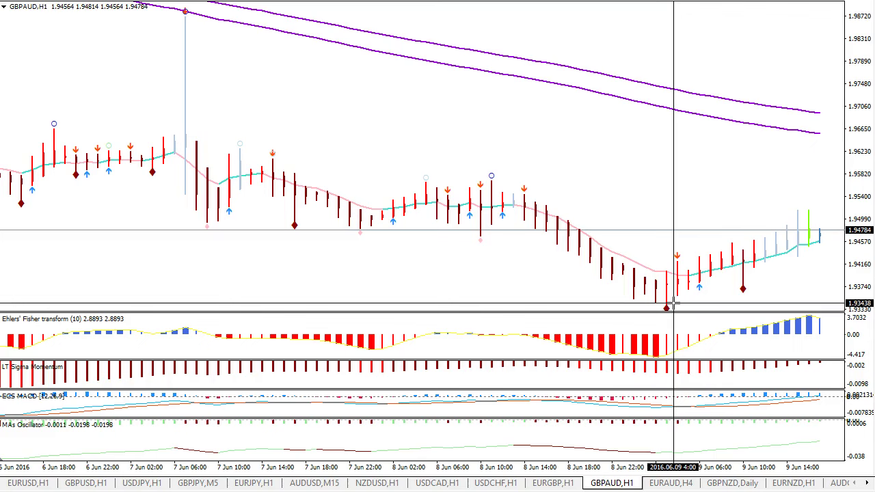
drag(612, 272, 513, 226)
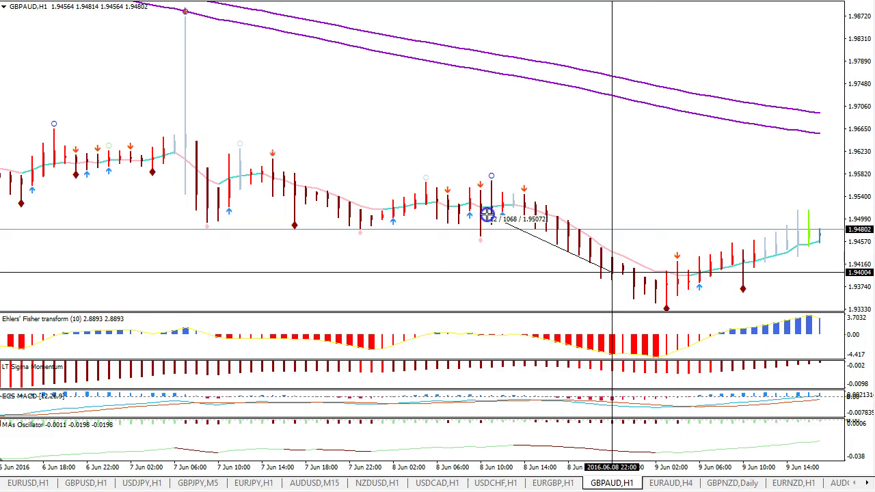
drag(488, 218, 489, 218)
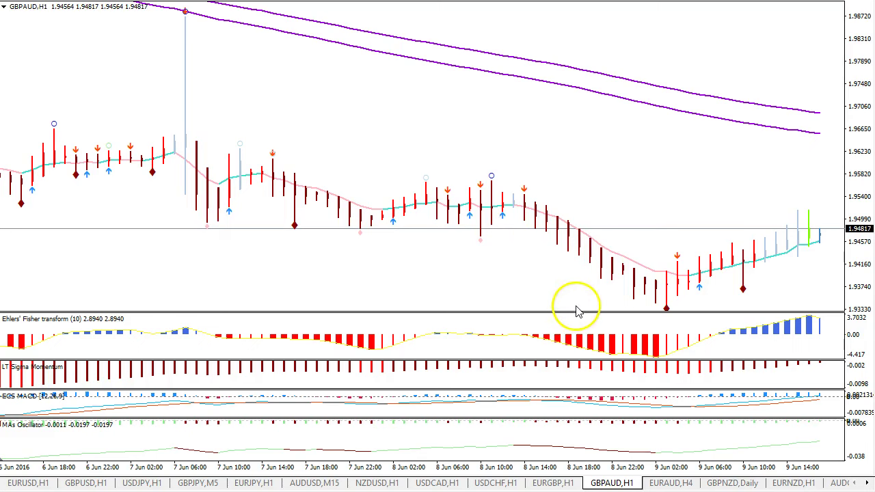
mouse_move(601, 250)
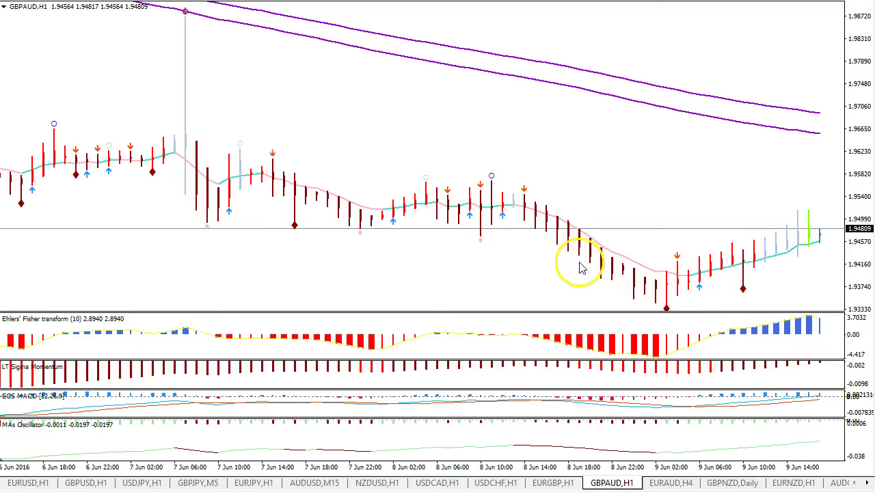
mouse_move(607, 270)
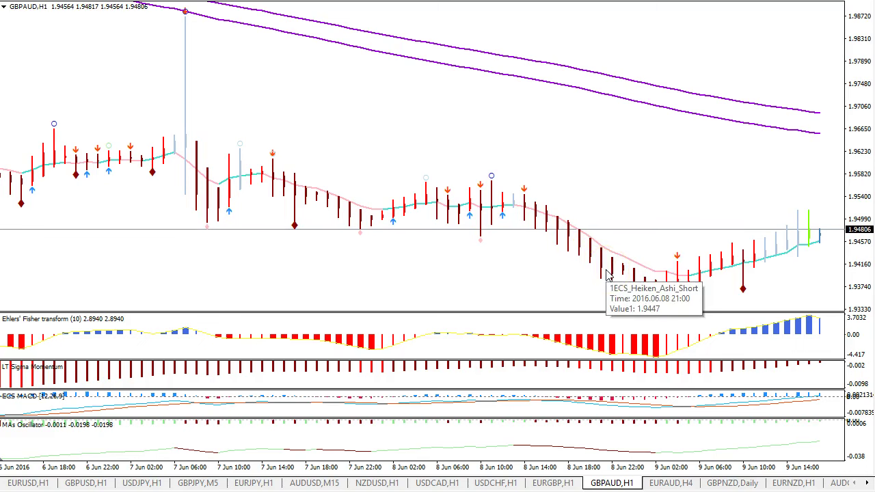
middle_click(806, 19)
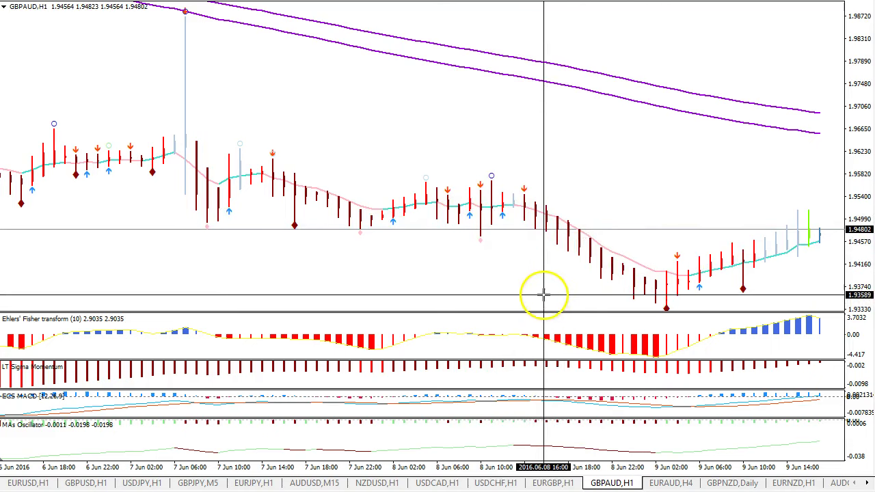
click(514, 288)
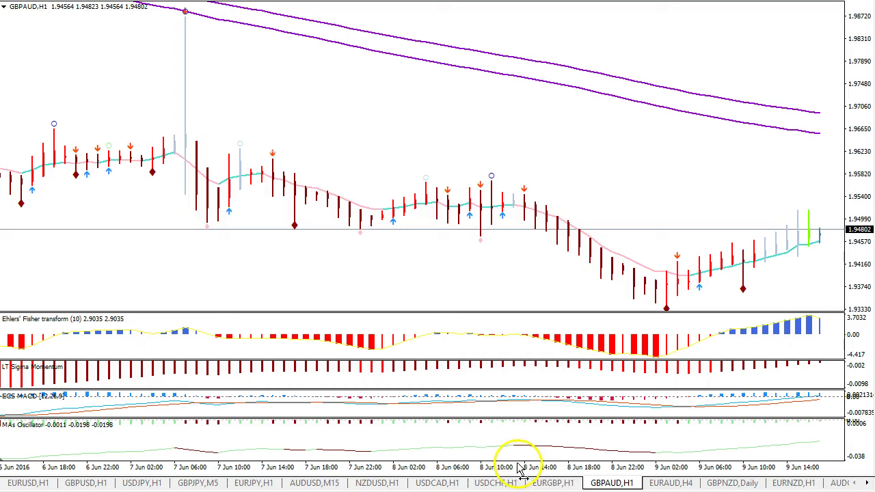
- Show more GBPAUD H1 history in smaller candles, mark the 8 June signal area and clear the marking
drag(514, 468, 363, 211)
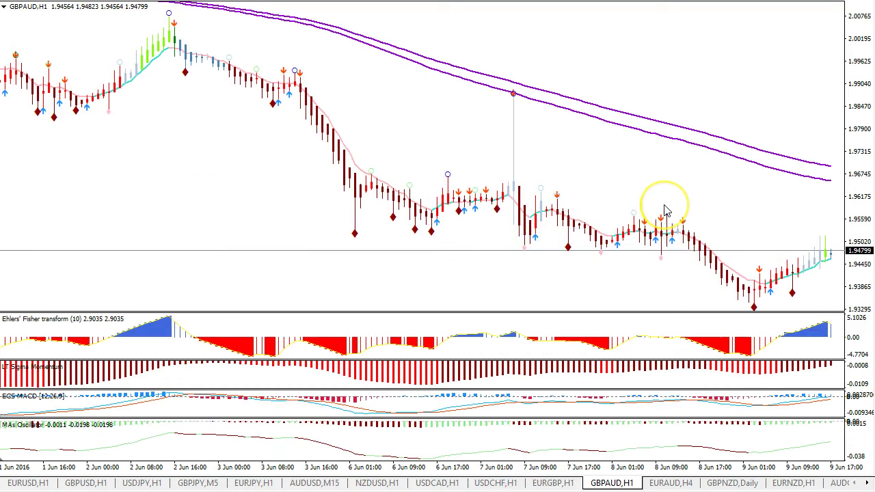
mouse_move(675, 230)
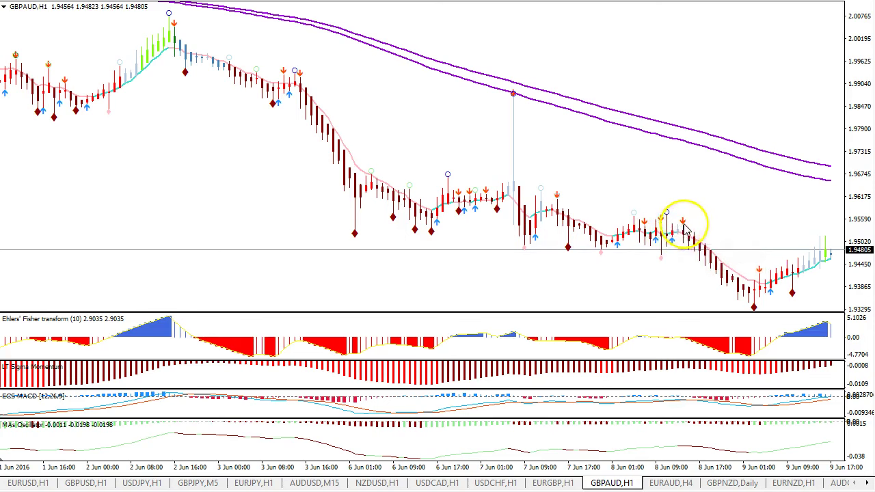
mouse_move(672, 214)
mouse_down()
mouse_move(697, 228)
mouse_move(678, 227)
mouse_up()
key(Escape)
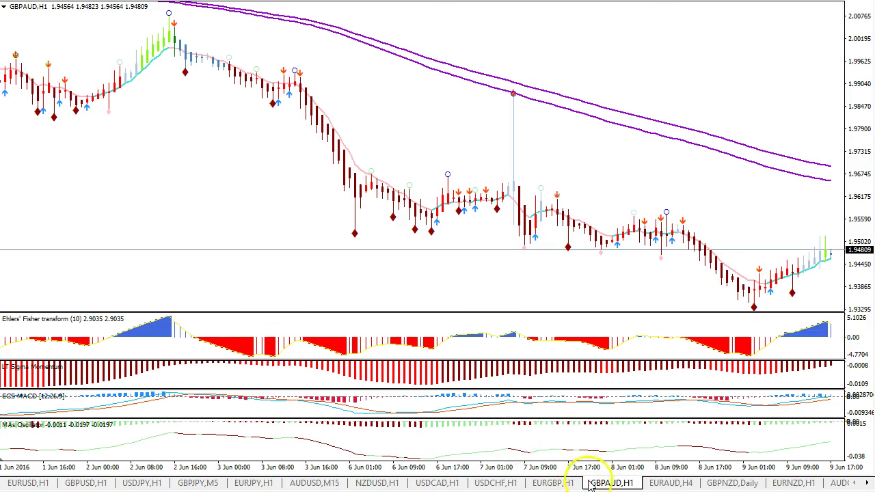
- Restore the blank margin after the last GBPAUD candle and switch the chart to M15
drag(833, 3, 675, 3)
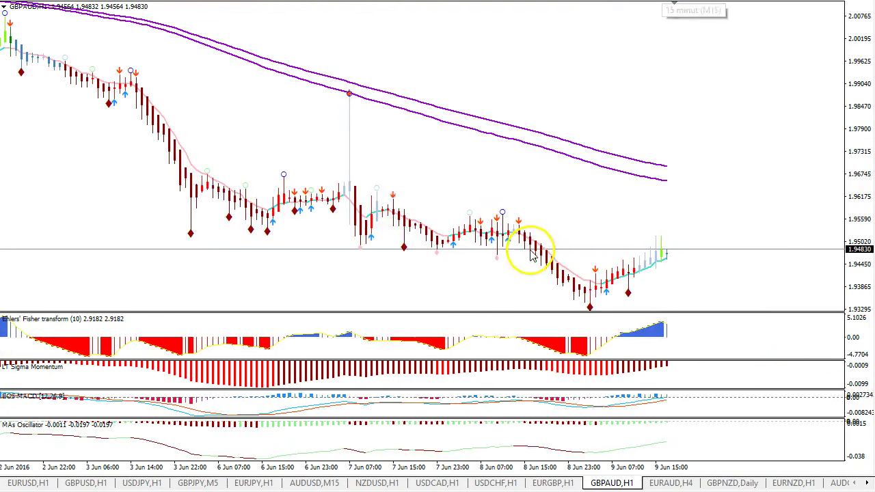
mouse_move(542, 229)
mouse_down()
mouse_move(524, 215)
mouse_move(544, 251)
mouse_move(551, 242)
mouse_move(520, 203)
mouse_up()
key(Escape)
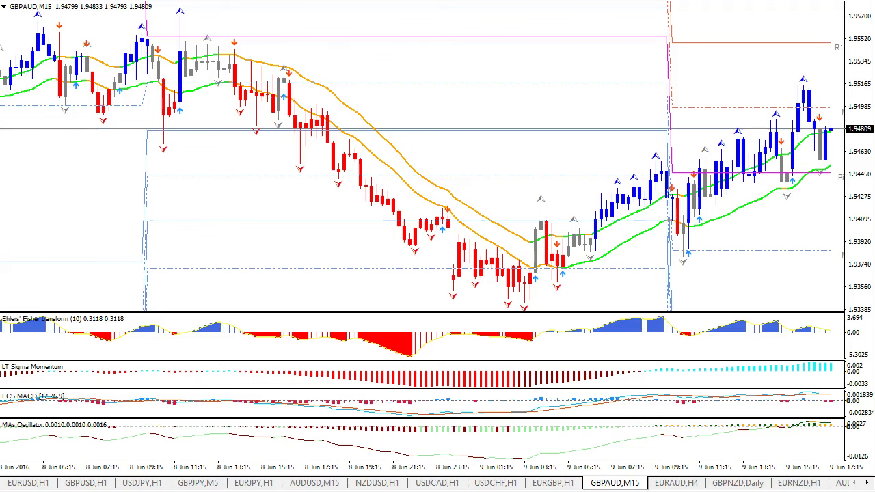
- Trace the 8 June decline on the M15 chart with a red arrow, clear it and switch the chart to M5
key(ctrl+2)
drag(270, 104, 384, 198)
mouse_move(344, 195)
mouse_down()
mouse_move(385, 223)
mouse_move(377, 212)
mouse_up()
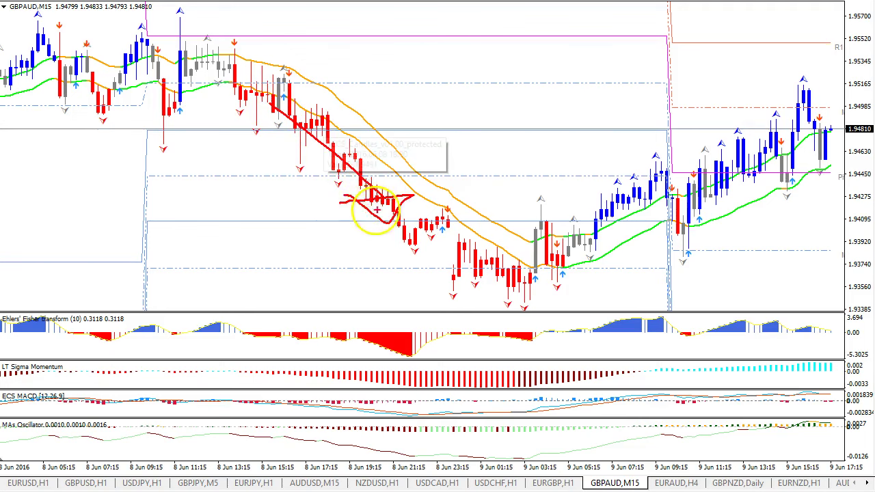
key(Escape)
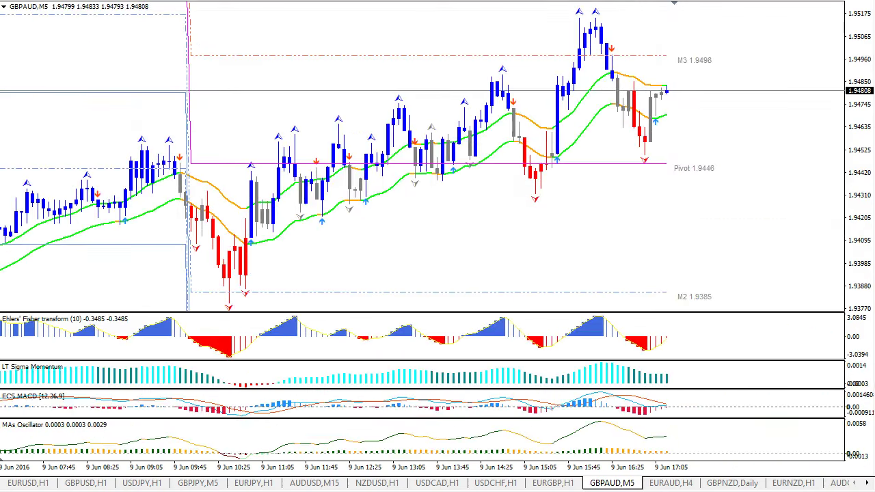
- Circle the 8 June candles around 16:30 on the GBPAUD M5 chart in red and draw a downward arrow above them
mouse_move(385, 105)
mouse_down()
mouse_move(785, 104)
mouse_move(580, 115)
mouse_move(636, 116)
mouse_up()
drag(296, 118, 573, 132)
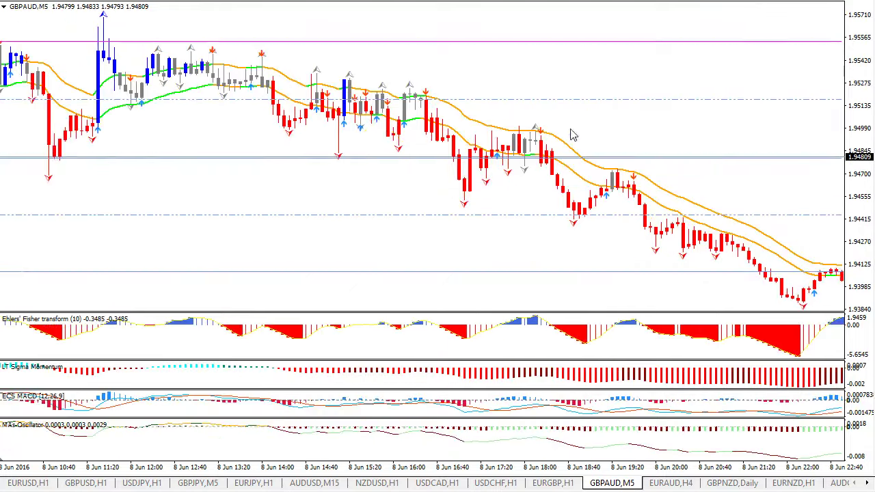
mouse_move(374, 146)
mouse_down()
mouse_move(427, 149)
mouse_move(401, 146)
mouse_up()
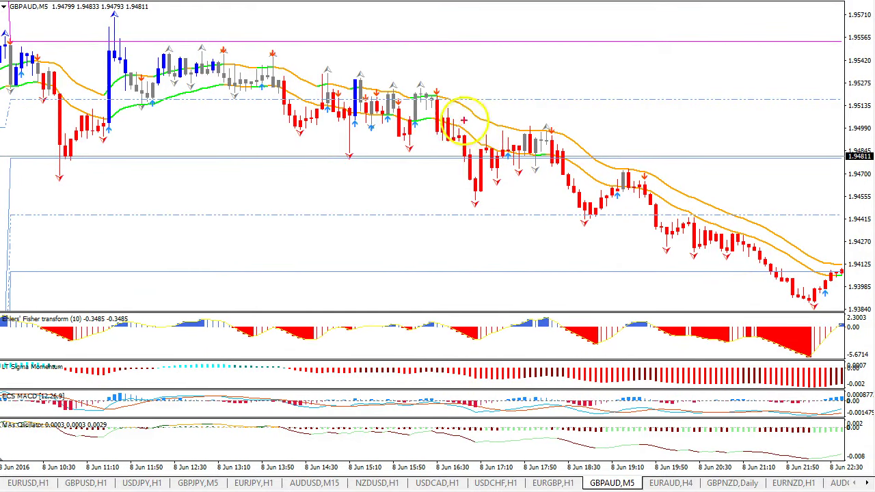
drag(475, 115, 482, 124)
drag(453, 63, 453, 88)
mouse_move(441, 86)
mouse_down()
mouse_move(459, 108)
mouse_move(470, 88)
mouse_up()
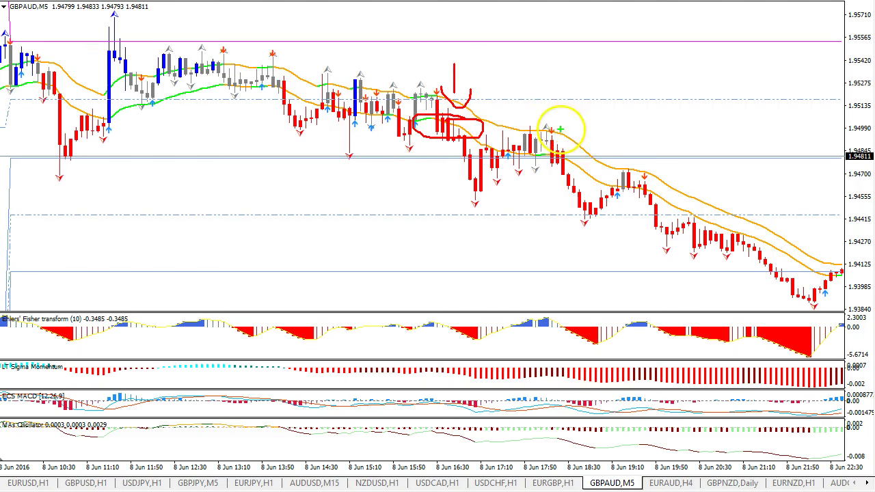
- Circle the pullback near 8 Jun 17:50 in green, write +7 above it and clear all markings
drag(566, 127, 540, 133)
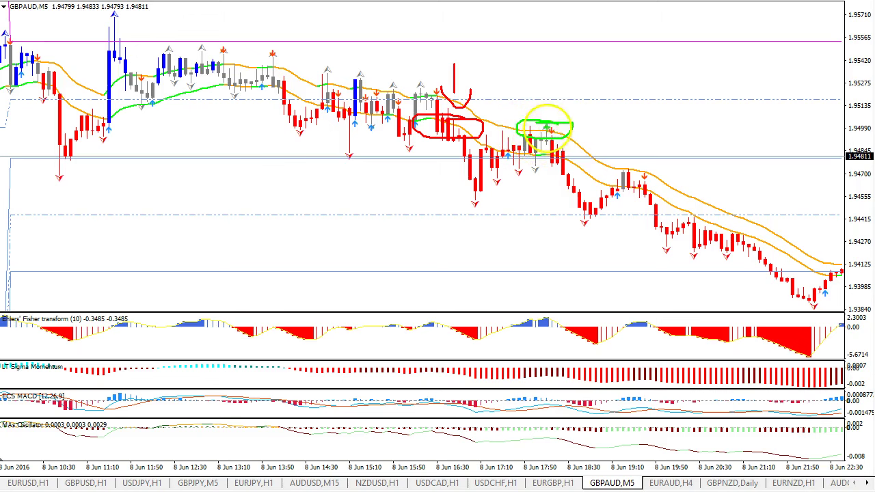
mouse_move(522, 50)
mouse_down()
mouse_move(521, 77)
mouse_move(532, 65)
mouse_move(563, 78)
mouse_move(587, 67)
mouse_up()
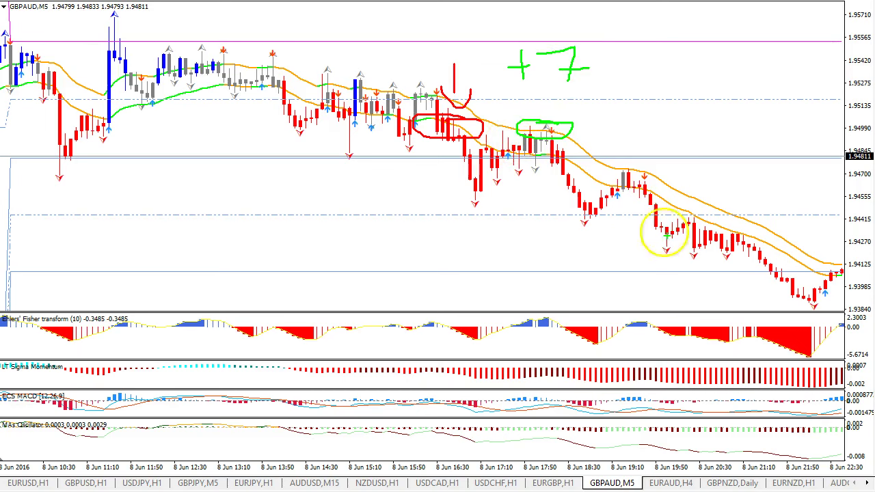
key(Escape)
- Bring the later candles up to 9 June into view and circle the pullback near 8 Jun 17:50 in green
mouse_move(596, 225)
mouse_down()
mouse_move(438, 223)
mouse_move(402, 213)
mouse_up()
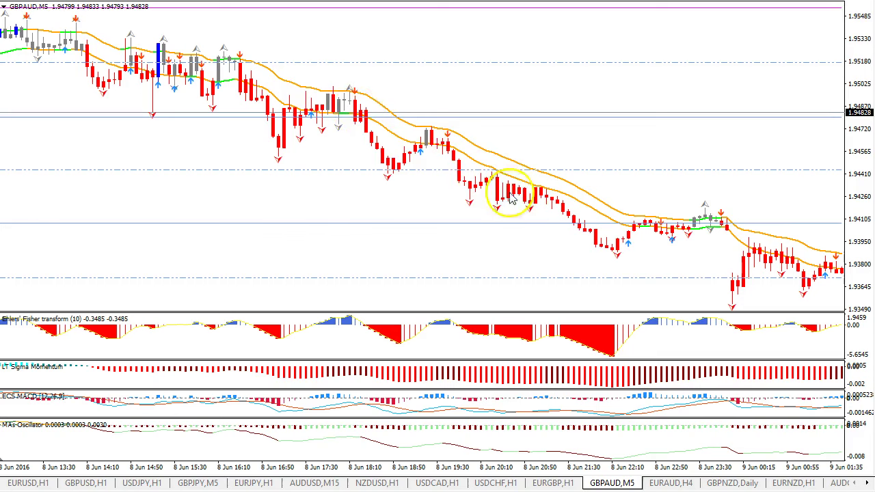
mouse_move(739, 311)
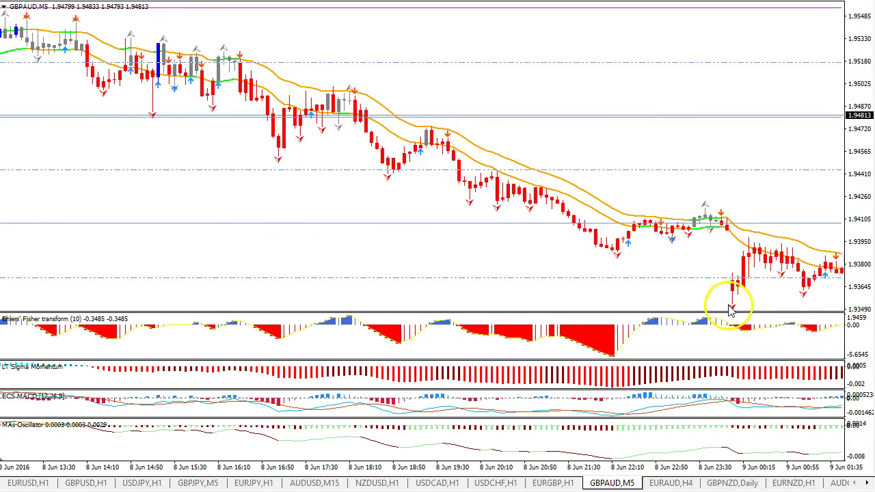
drag(354, 79, 352, 80)
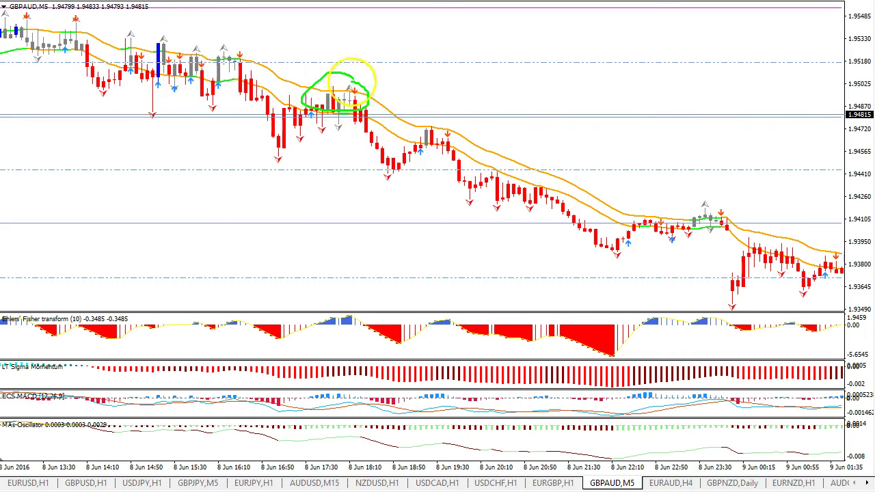
- Circle the 8 June entry candles around 16:30, trace the following decline with a green arrow, write +7 and clear all markings
mouse_move(241, 80)
mouse_down()
mouse_move(263, 79)
mouse_move(478, 196)
mouse_move(455, 189)
mouse_up()
key(Escape)
drag(460, 42, 471, 72)
mouse_move(459, 64)
mouse_down()
mouse_move(480, 61)
mouse_move(521, 102)
mouse_move(530, 87)
mouse_up()
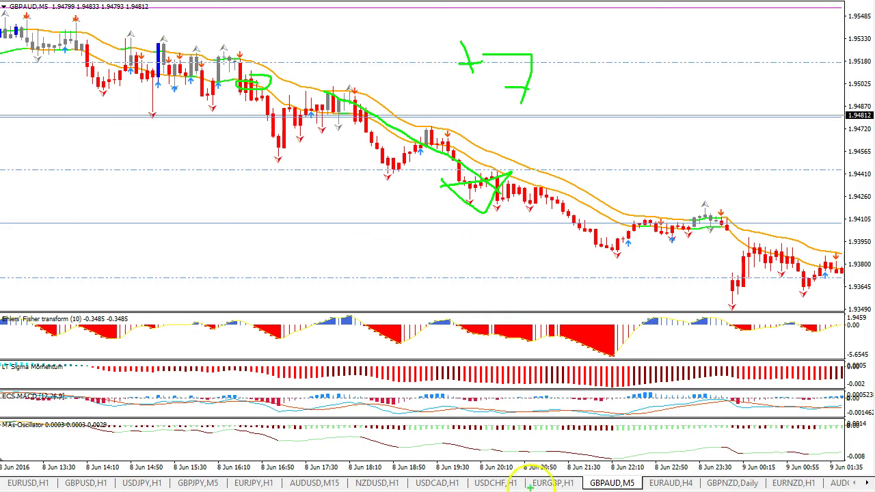
key(Escape)
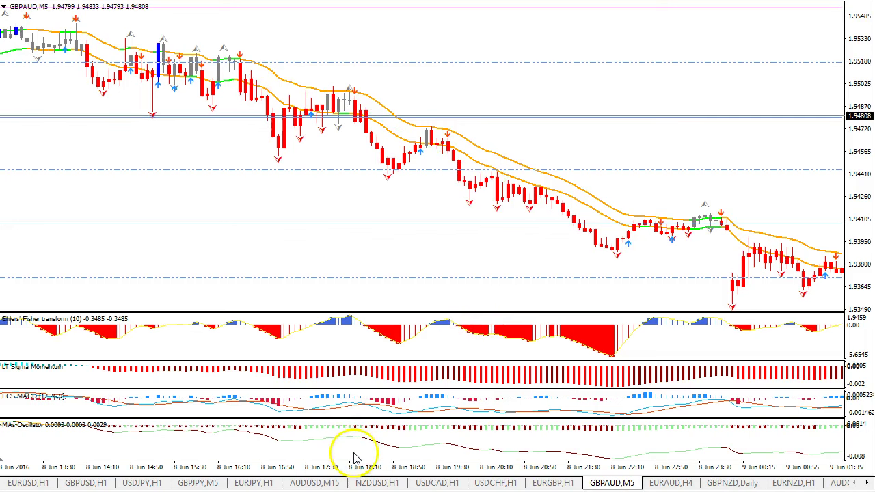
- Show the EURJPY H1 chart, circle the low near 8 Jun 15:00 in green and draw a red line above the preceding highs
click(252, 482)
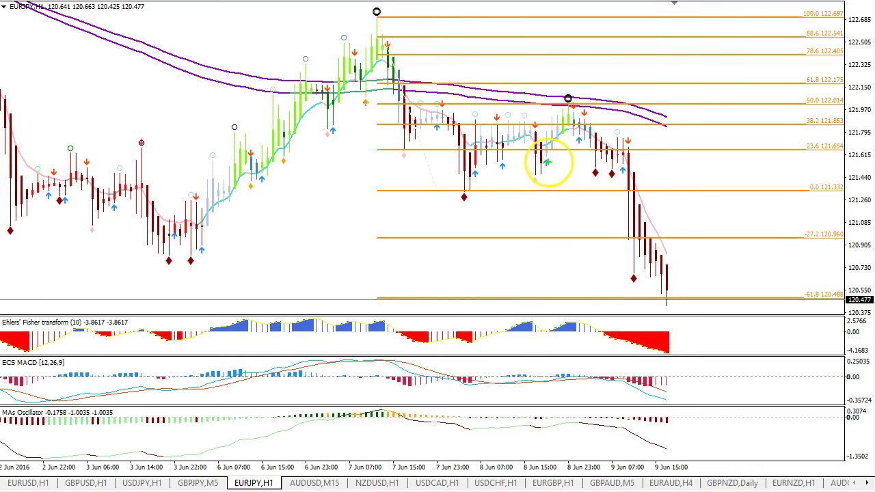
drag(547, 160, 551, 156)
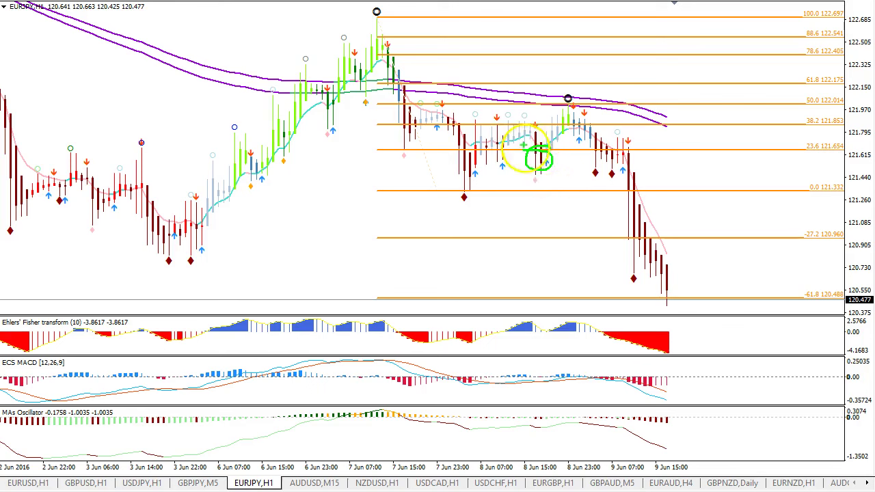
key(r)
mouse_move(497, 110)
mouse_down()
mouse_move(507, 111)
mouse_move(473, 122)
mouse_up()
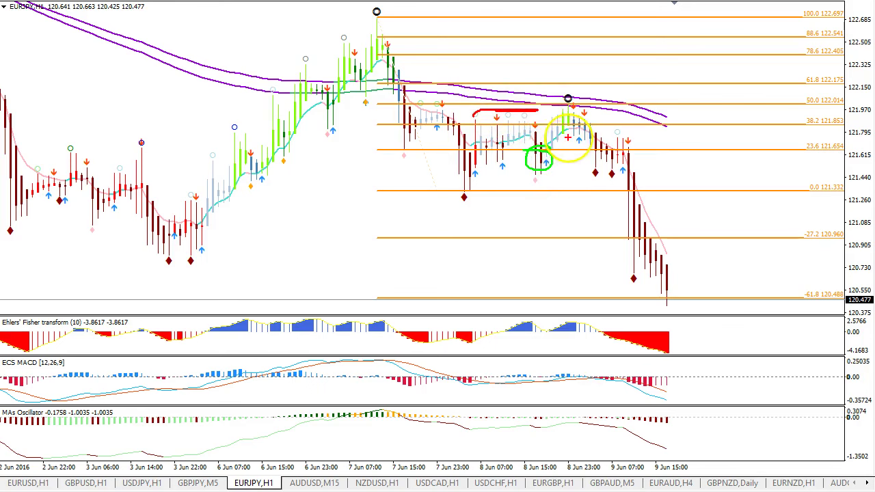
- Draw a red downward arrow from the 8 June peak, clear the markings and measure the drop from the circled low to the latest candles
mouse_move(576, 116)
mouse_down()
mouse_move(559, 107)
mouse_move(586, 129)
mouse_move(626, 268)
mouse_move(626, 259)
mouse_up()
key(Escape)
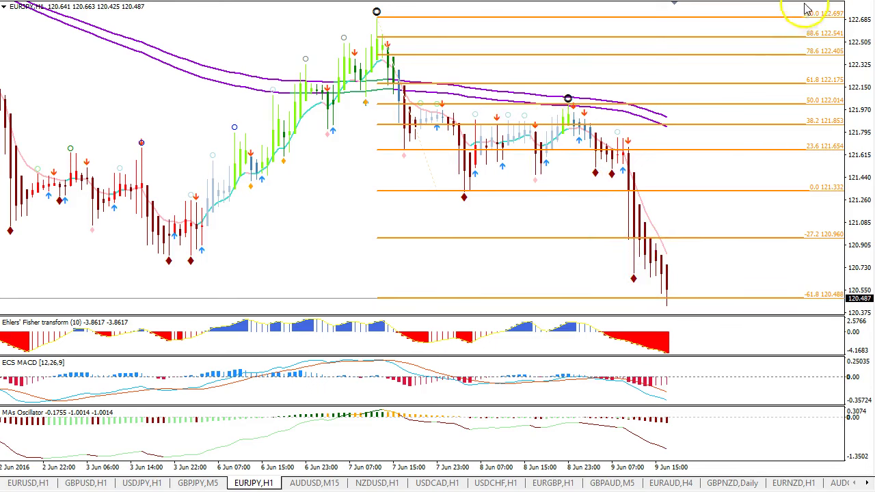
key(ctrl+f)
drag(545, 158, 661, 301)
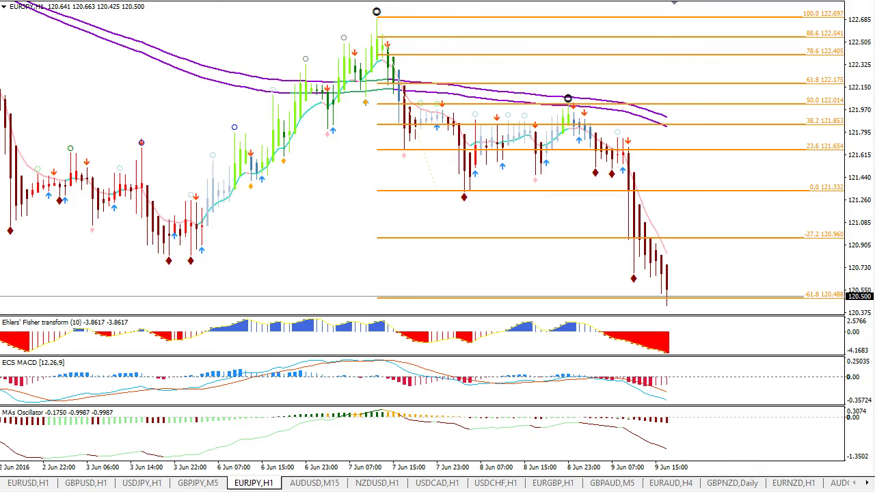
- Show the NZDUSD H1 chart, circle the buy trade's entry and exit points in blue and clear the circles
click(375, 483)
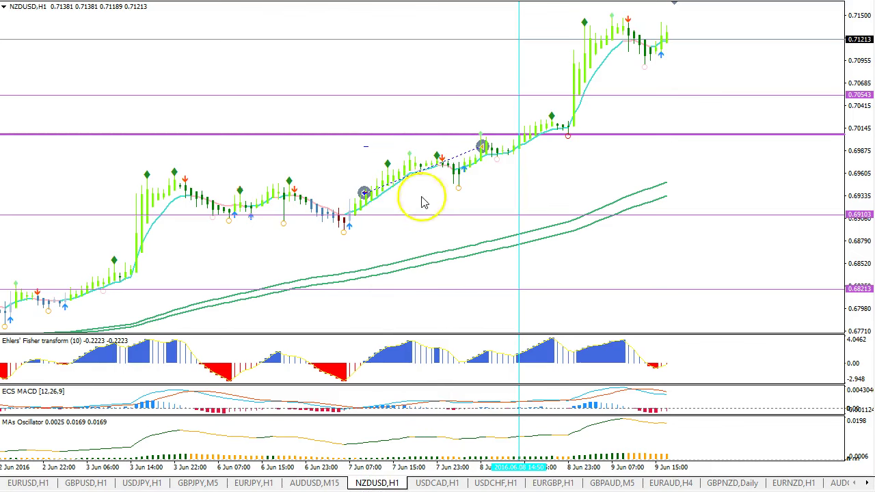
mouse_move(375, 183)
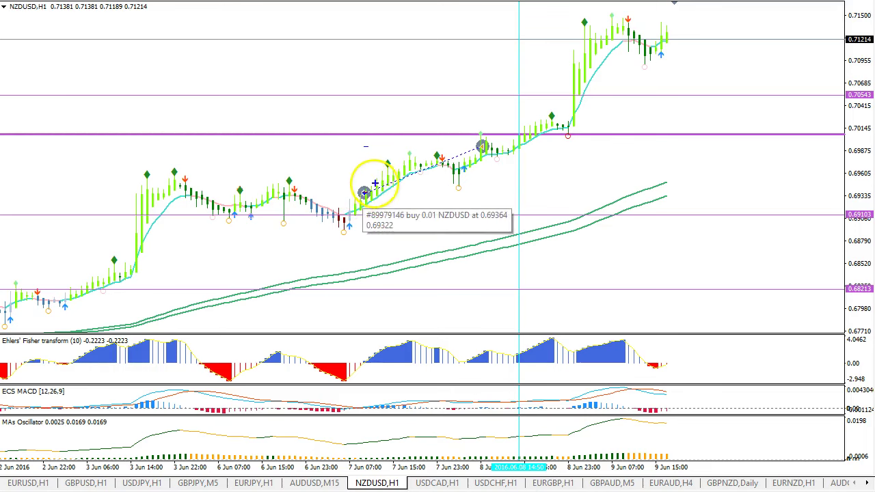
mouse_move(377, 181)
mouse_down()
mouse_move(354, 194)
mouse_move(383, 179)
mouse_up()
mouse_move(483, 142)
mouse_down()
mouse_move(493, 158)
mouse_move(465, 140)
mouse_up()
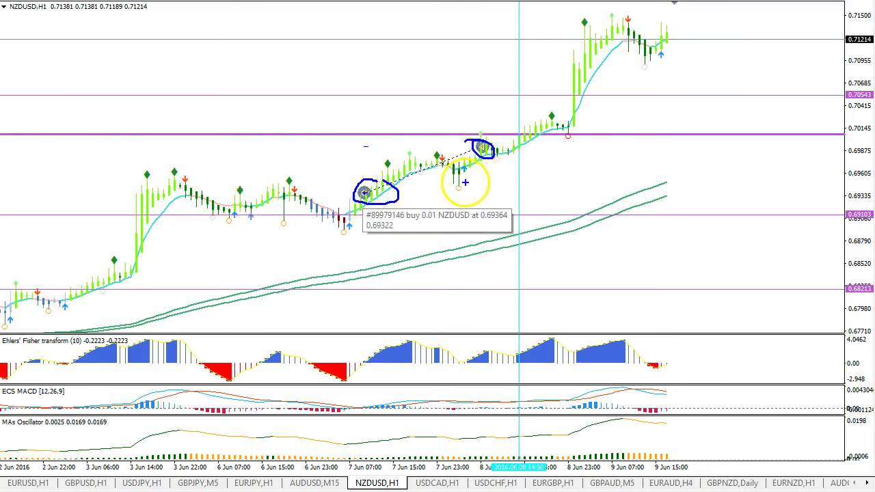
key(Escape)
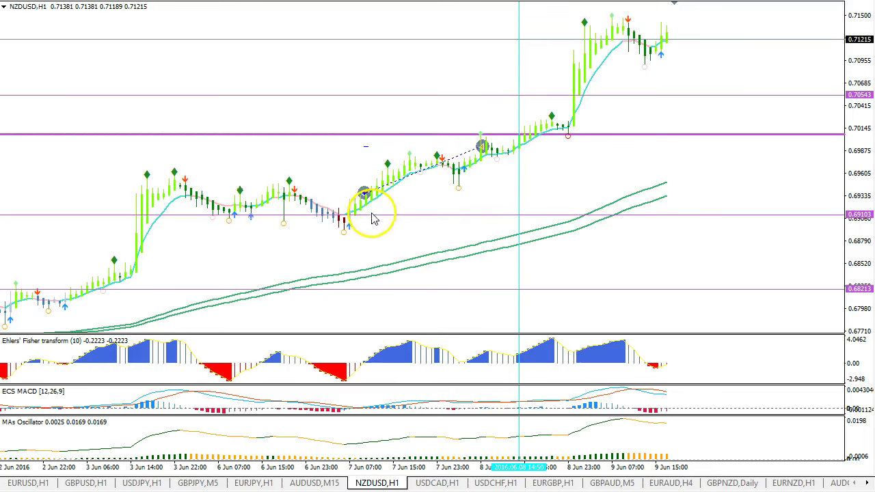
- Circle the Fisher transform bars beneath the NZDUSD entry and the entry itself in blue, draw downward arrows below both and clear the markings
mouse_move(387, 351)
mouse_down()
mouse_move(377, 359)
mouse_move(392, 341)
mouse_up()
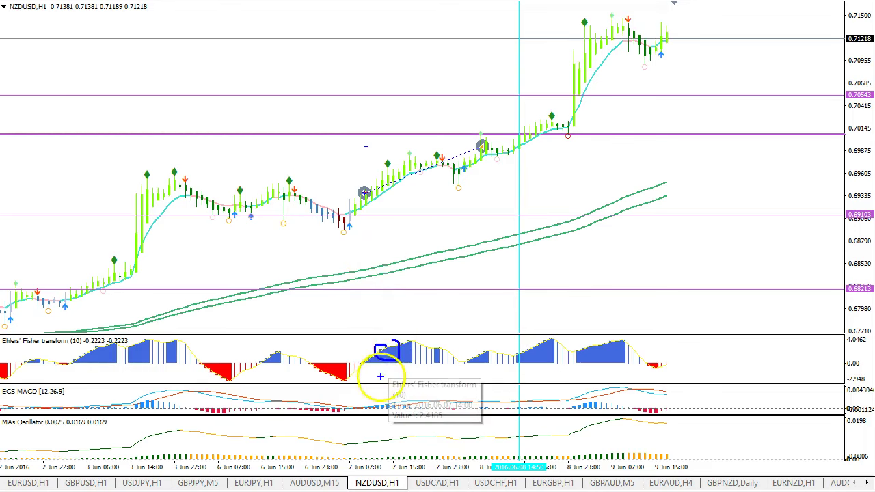
mouse_move(380, 375)
mouse_down()
mouse_move(379, 461)
mouse_move(370, 452)
mouse_up()
drag(387, 186, 359, 188)
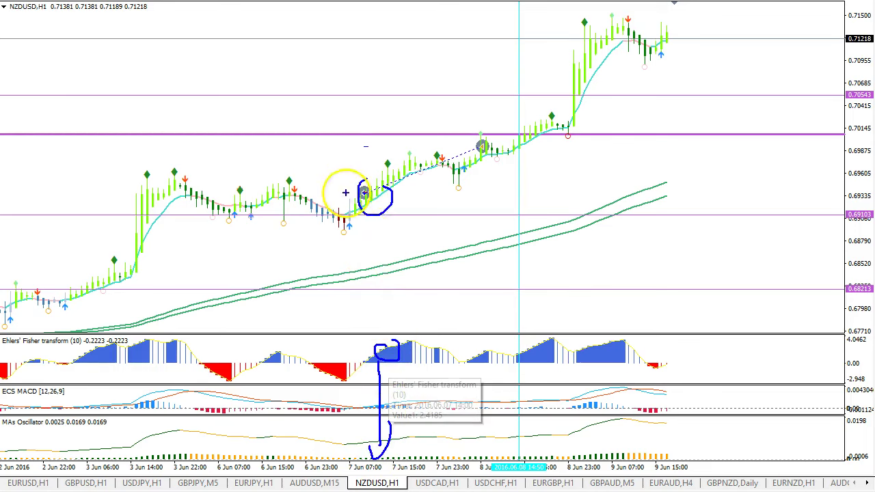
drag(380, 237, 374, 299)
key(Escape)
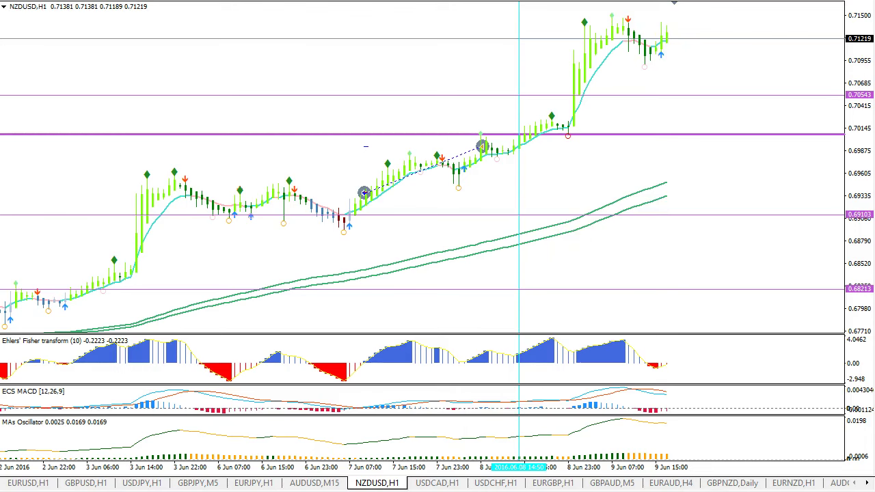
- Switch the NZDUSD chart to H4, circle the candles from about 3 to 8 June in blue and clear the circle
click(701, 0)
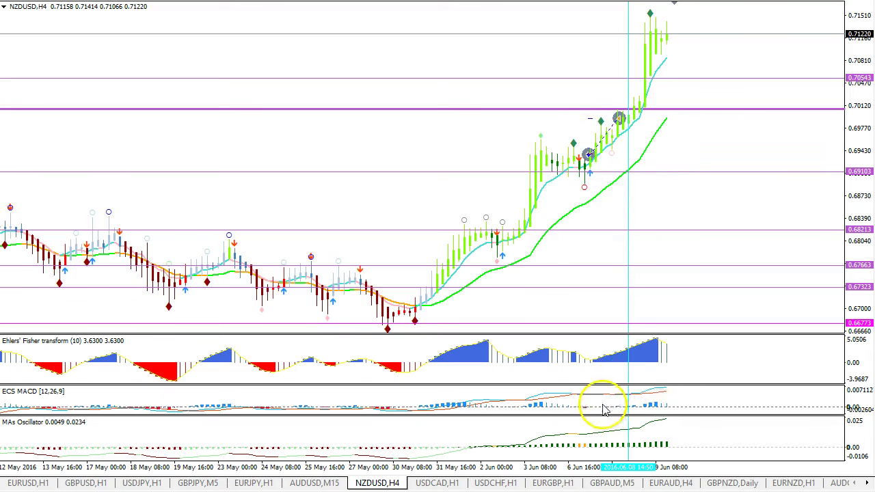
mouse_move(589, 181)
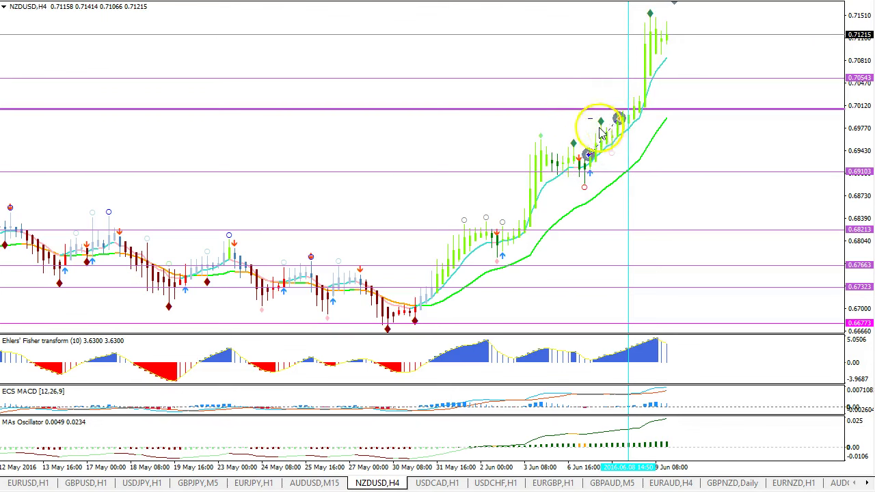
key(ctrl+2)
mouse_move(606, 119)
mouse_down()
mouse_move(598, 114)
mouse_move(630, 140)
mouse_move(598, 121)
mouse_up()
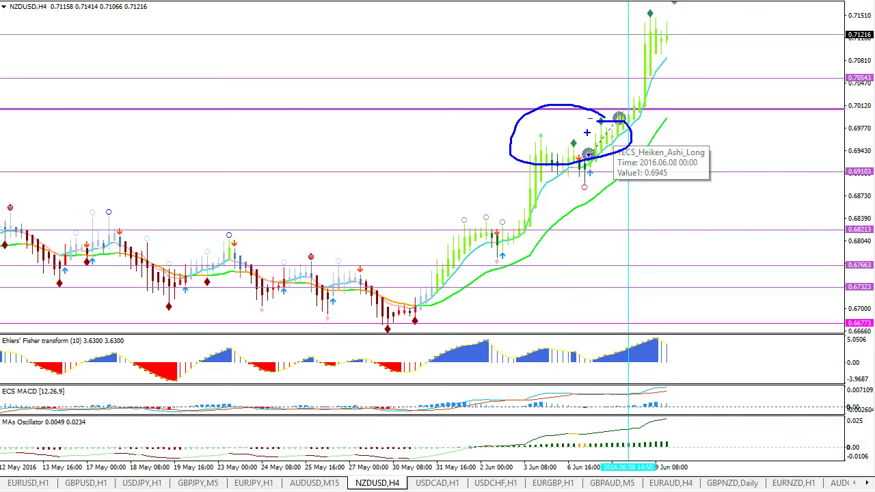
key(Escape)
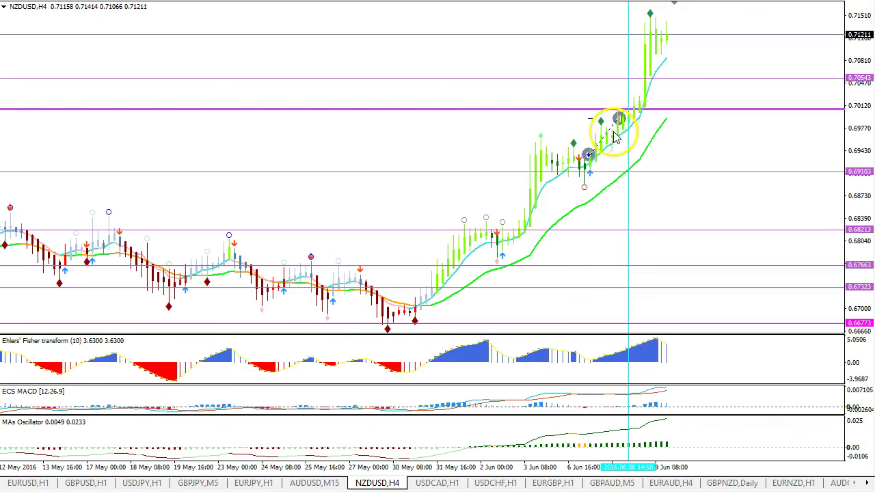
- Show the EURUSD H1 chart, circle the candles near 8 Jun 07:00 and the -27.2 Fibonacci level in blue, and clear both circles
click(28, 483)
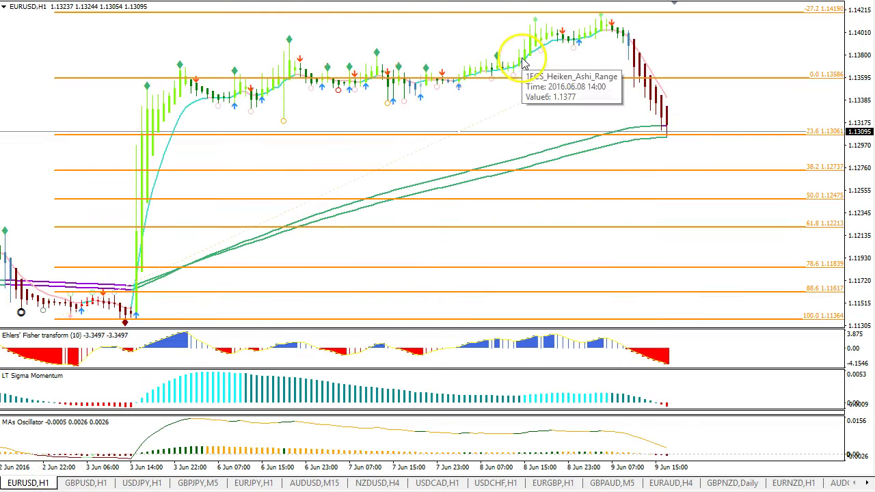
mouse_move(506, 66)
mouse_down()
mouse_move(485, 70)
mouse_move(507, 67)
mouse_up()
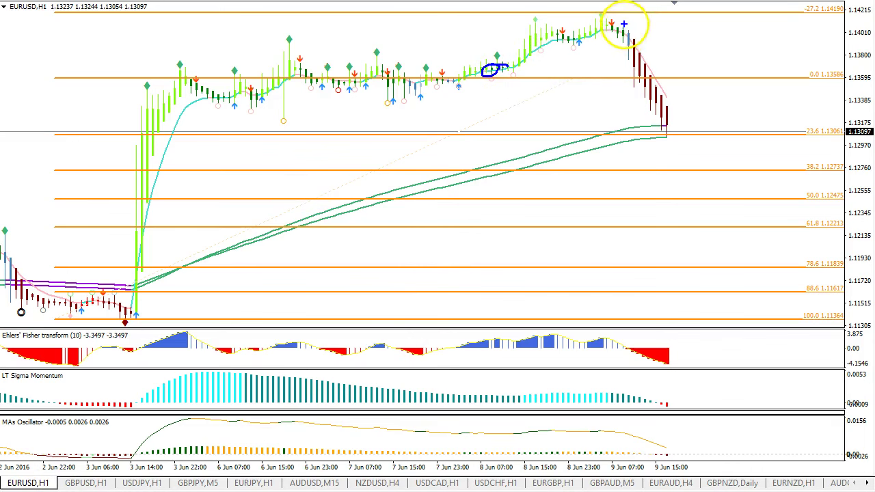
mouse_move(848, 12)
mouse_down()
mouse_move(766, 19)
mouse_move(851, 11)
mouse_up()
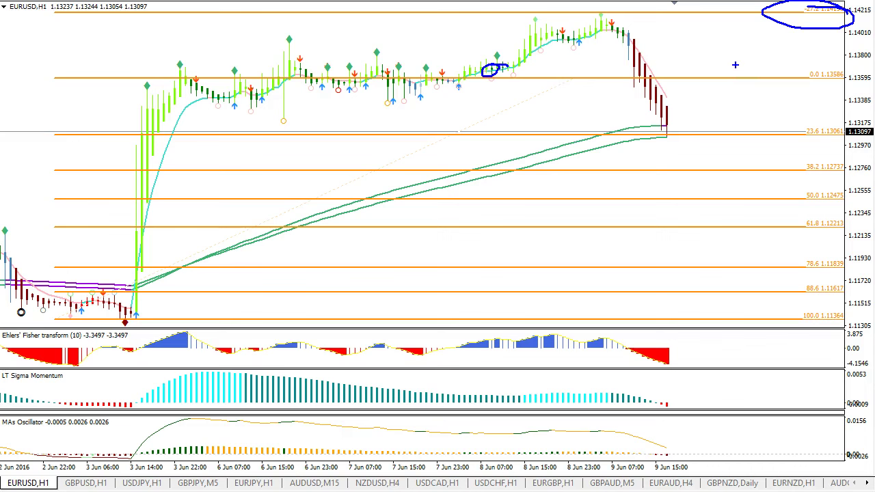
key(Escape)
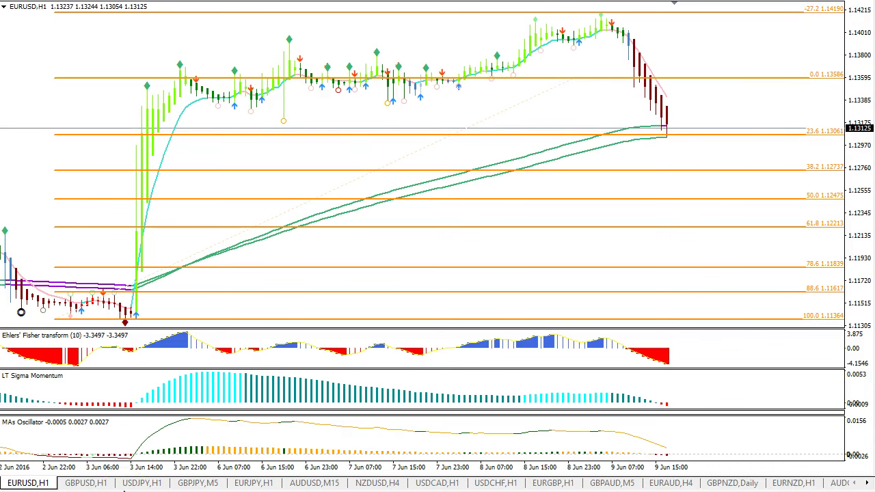
- Show AUDUSD on H1, draw a blue line across the 6 June candles, circle them together with the indicators below and clear the markings
click(304, 483)
click(671, 5)
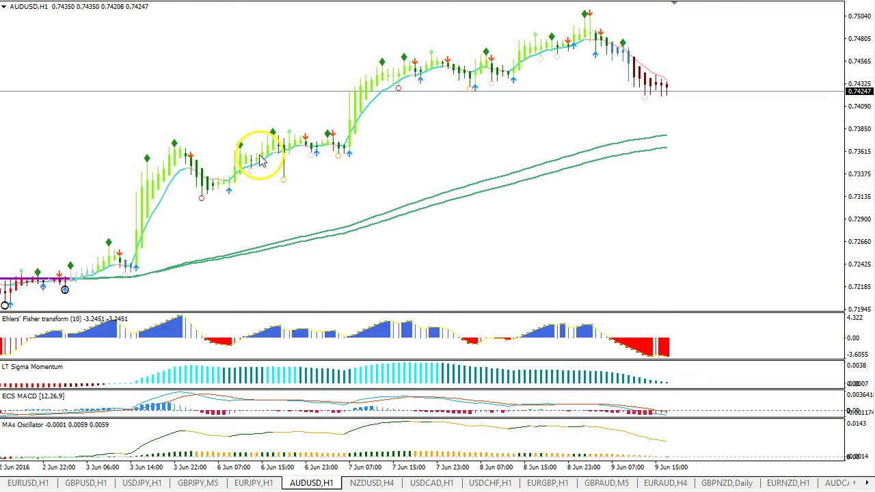
mouse_move(233, 154)
drag(233, 153, 328, 154)
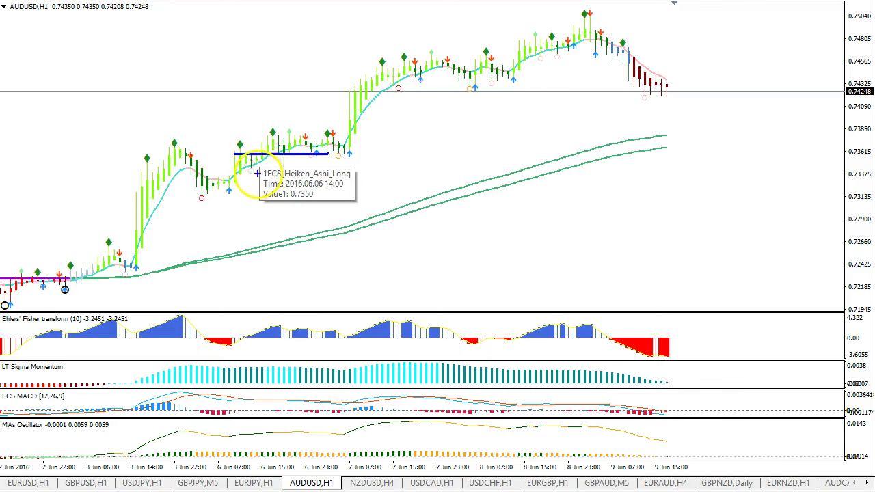
mouse_move(250, 170)
mouse_down()
mouse_move(229, 404)
mouse_move(302, 205)
mouse_move(261, 166)
mouse_up()
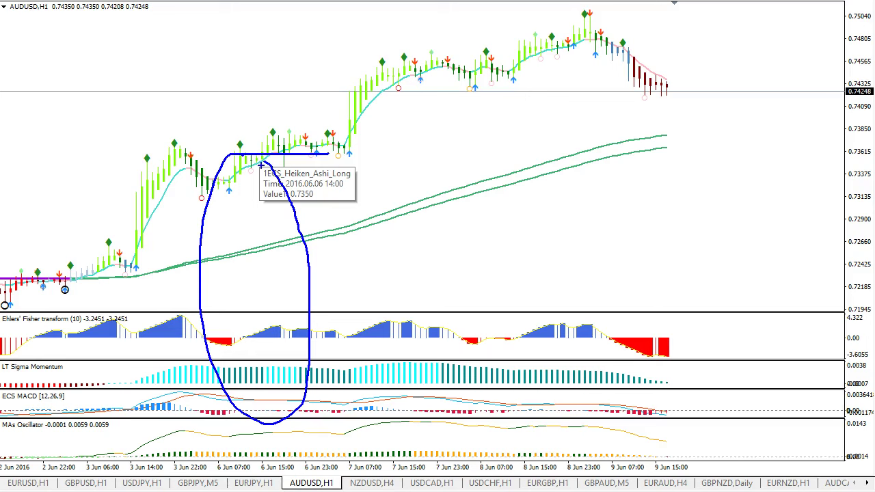
key(Escape)
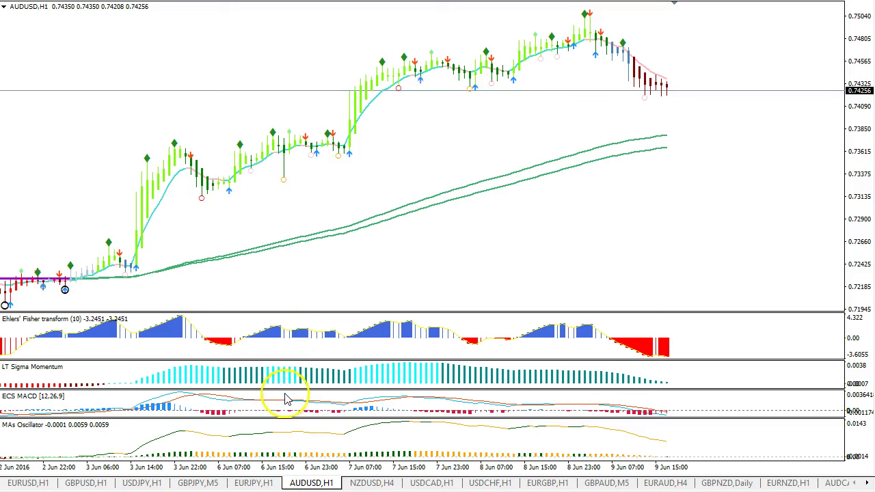
- Collapse the ECS MACD pane, draw blue horizontal lines through the 6 June and the 7–8 June consolidations, and clear them
drag(282, 390, 282, 414)
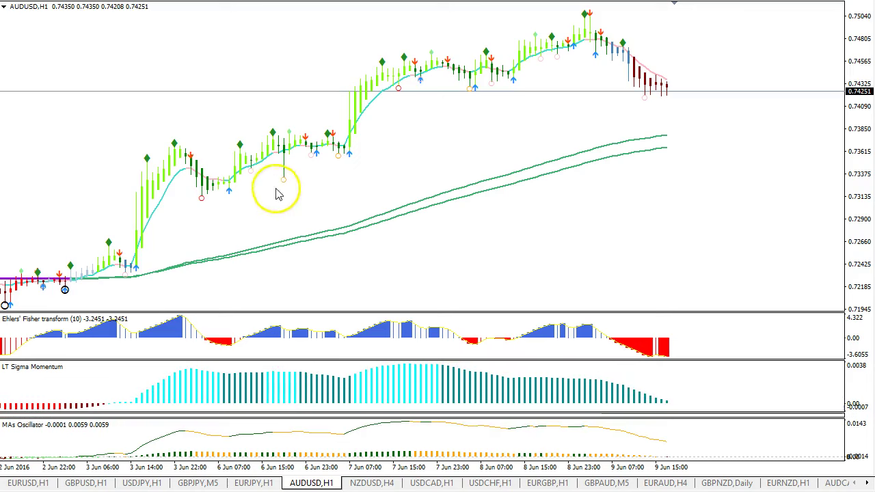
drag(173, 148, 315, 148)
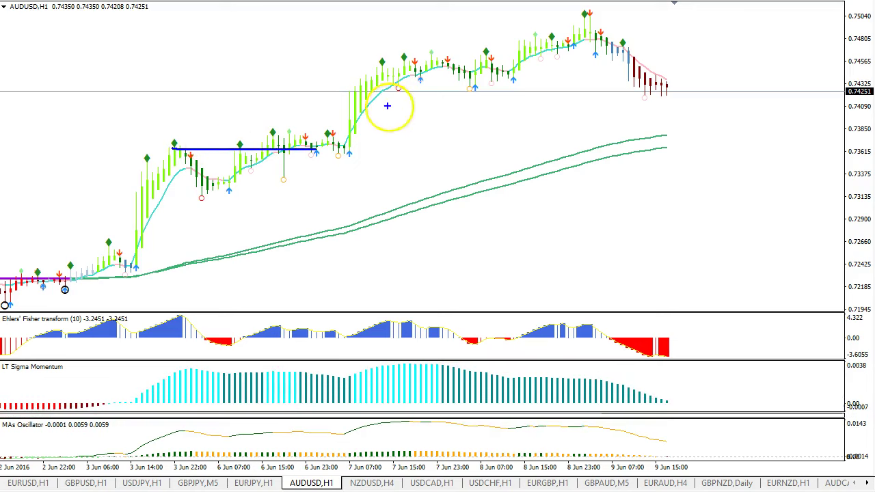
drag(280, 53, 587, 69)
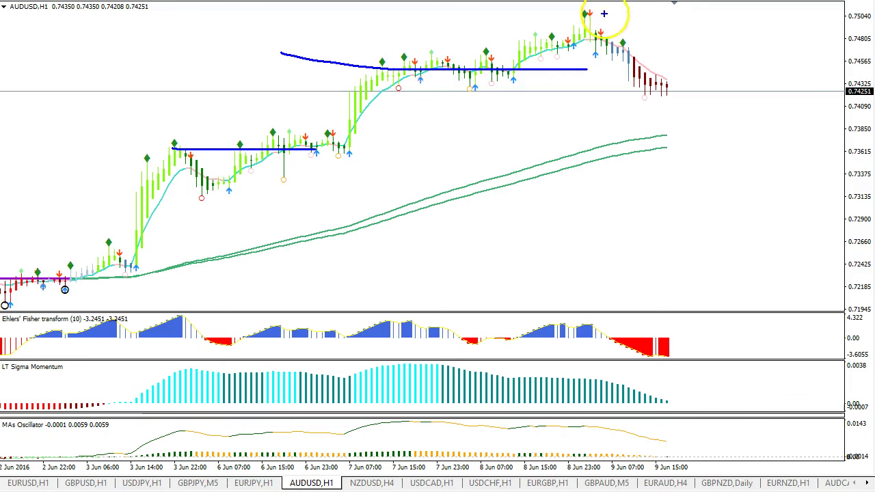
key(Escape)
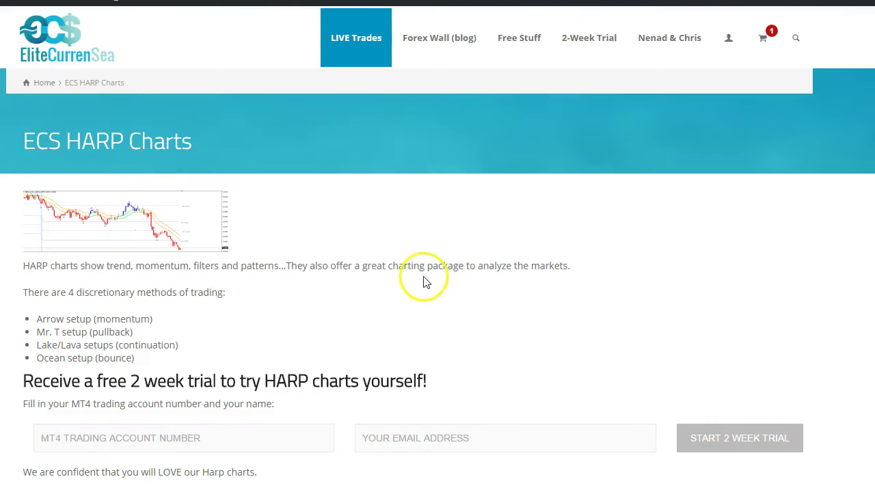
- Switch to the Elite CurrenSea website, open the ECS HARP Charts page and review its free 2 week trial offer
mouse_move(356, 41)
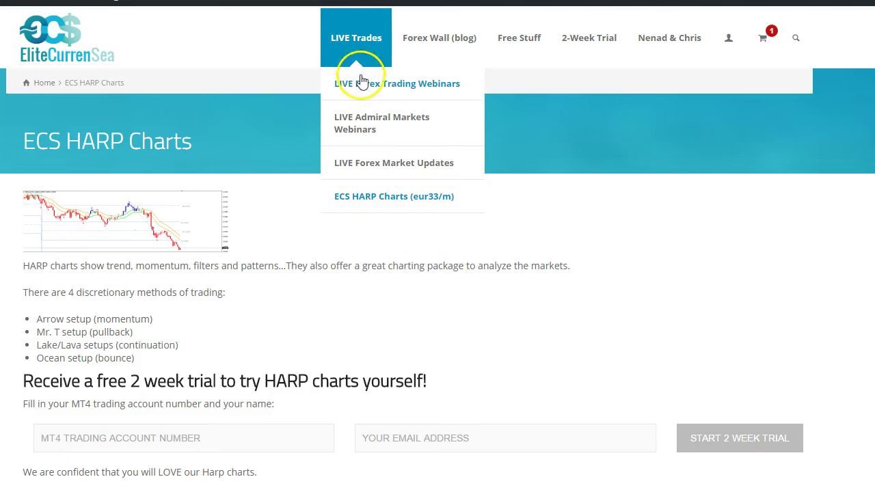
click(377, 205)
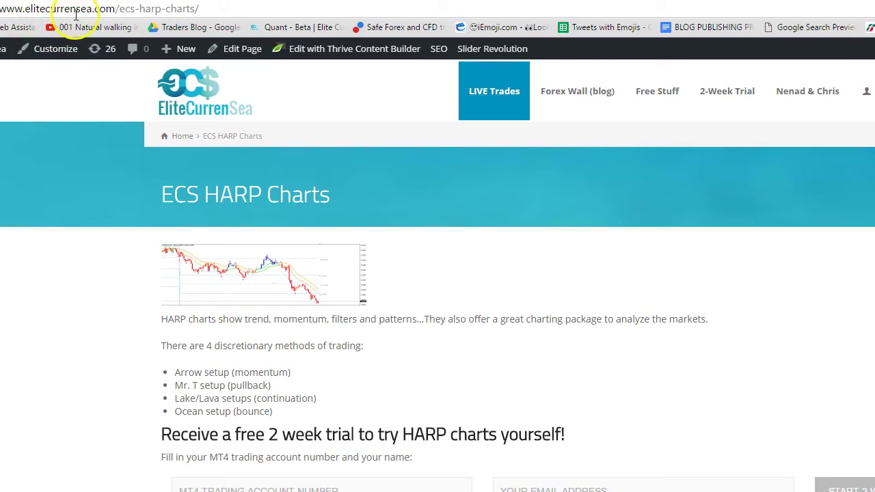
mouse_move(487, 100)
click(406, 422)
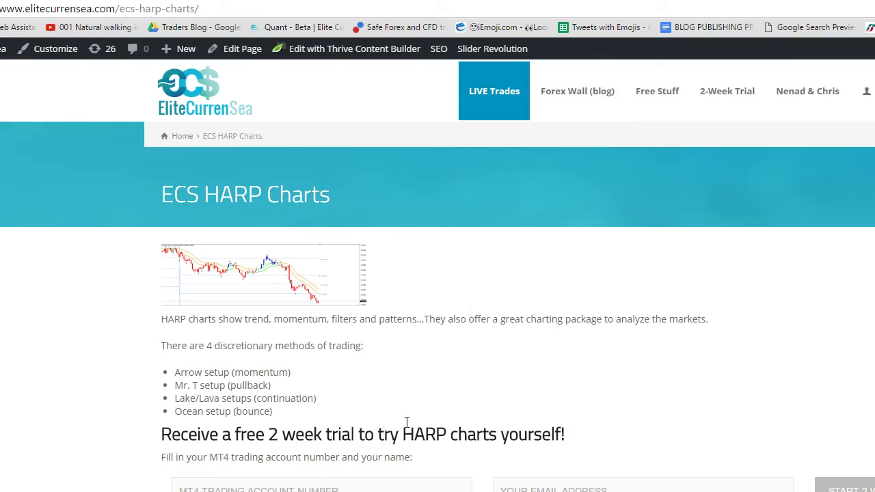